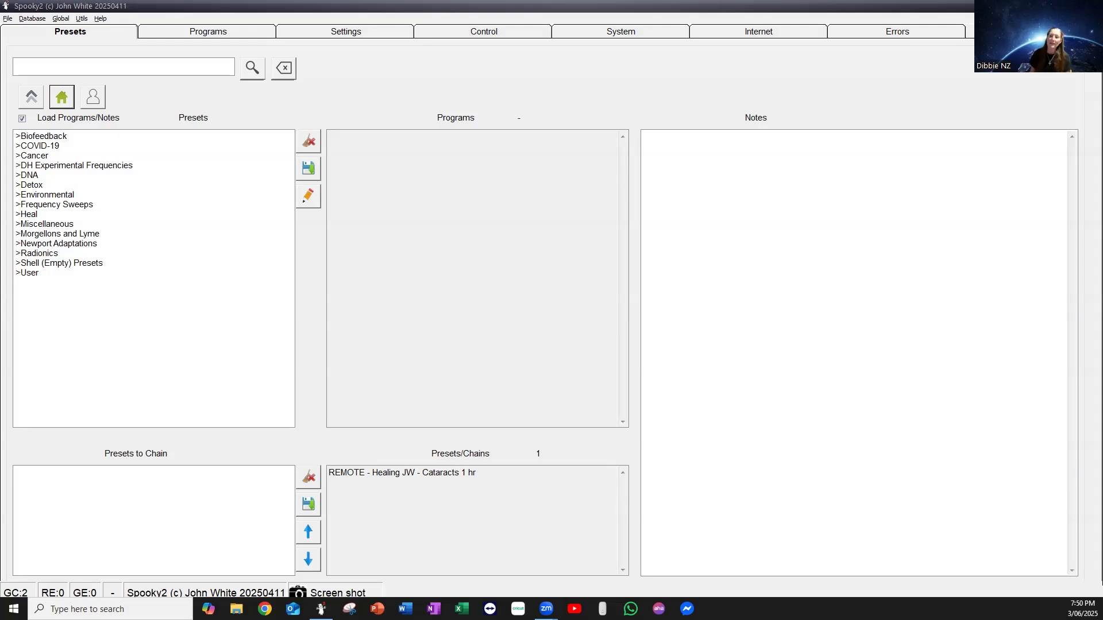
Choose the Cleanse Blood (L) - BY preset from the Detox Terrain Protocol Laser collection and load it into generator 7, overwriting its contents.
left_click(31, 185)
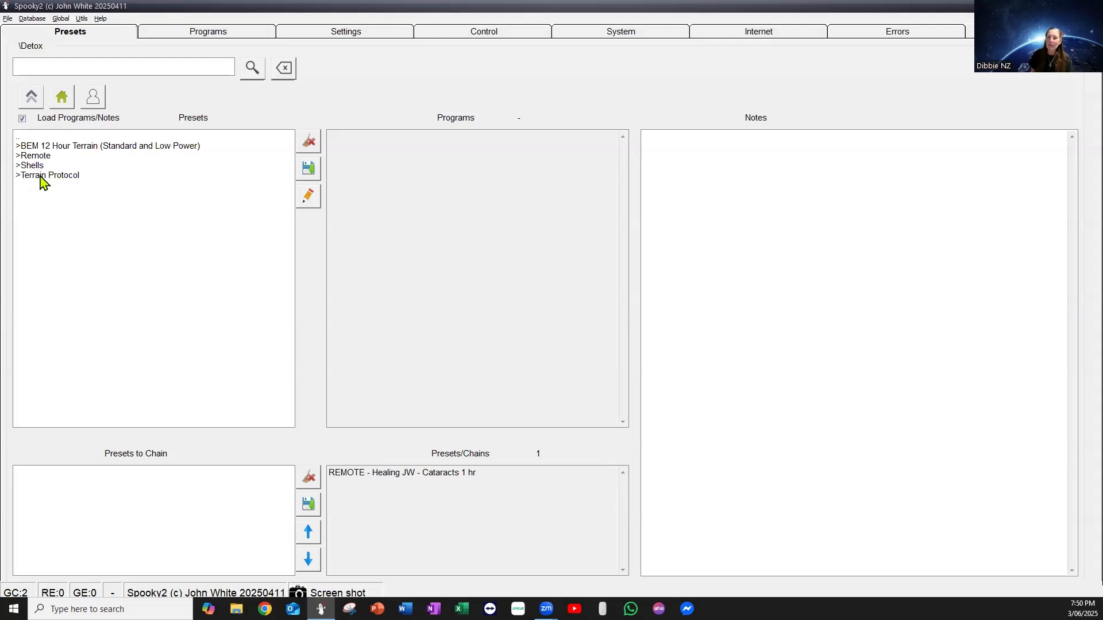
left_click(42, 176)
left_click(36, 166)
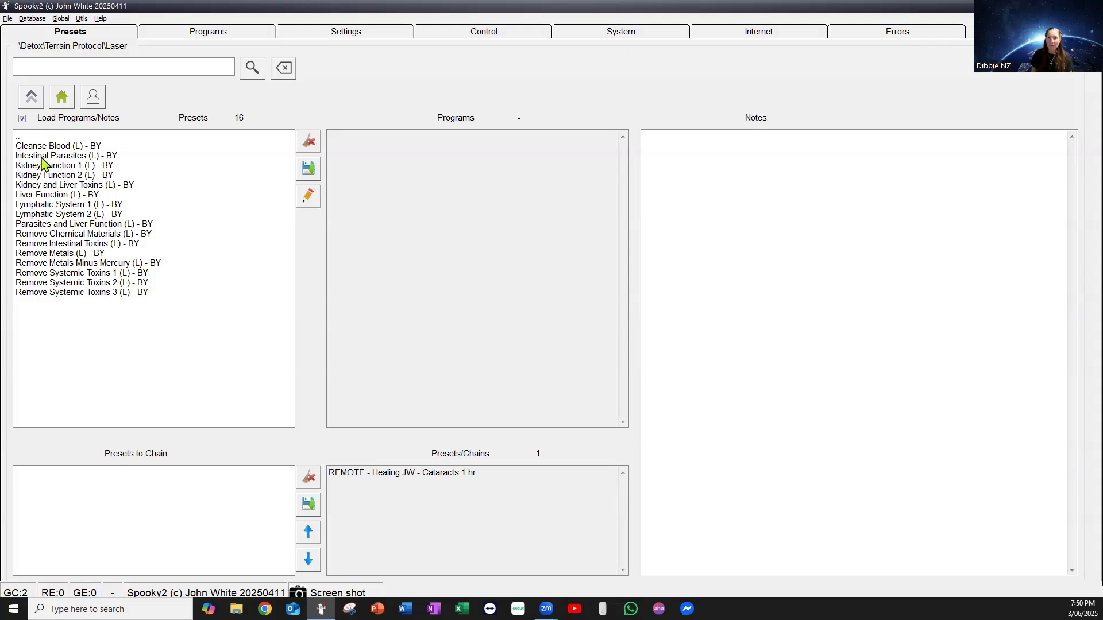
left_click(48, 146)
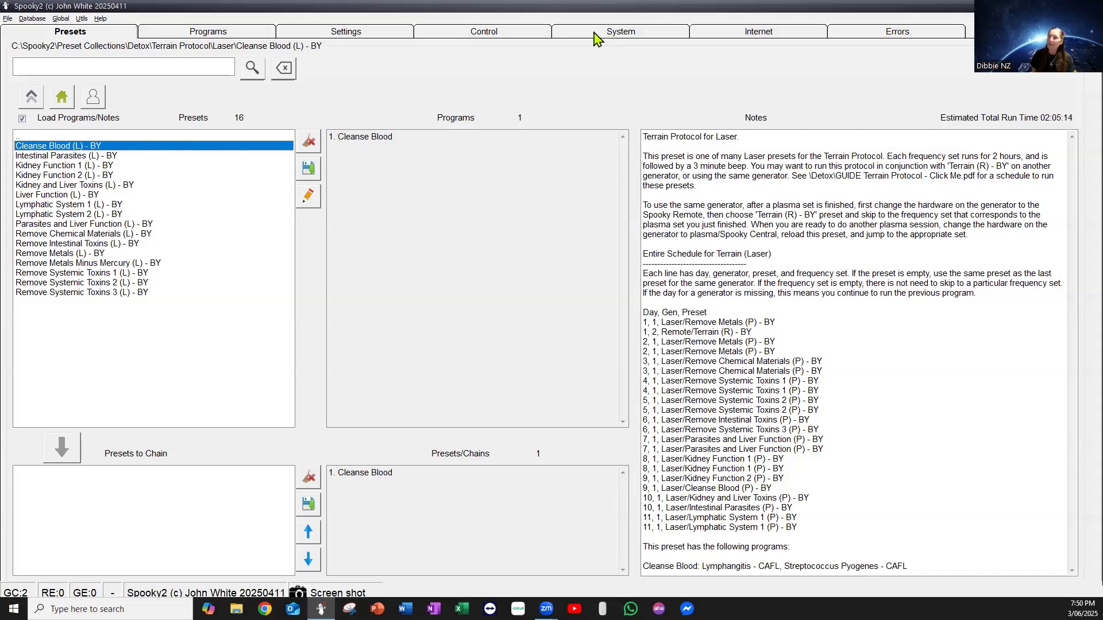
left_click(526, 36)
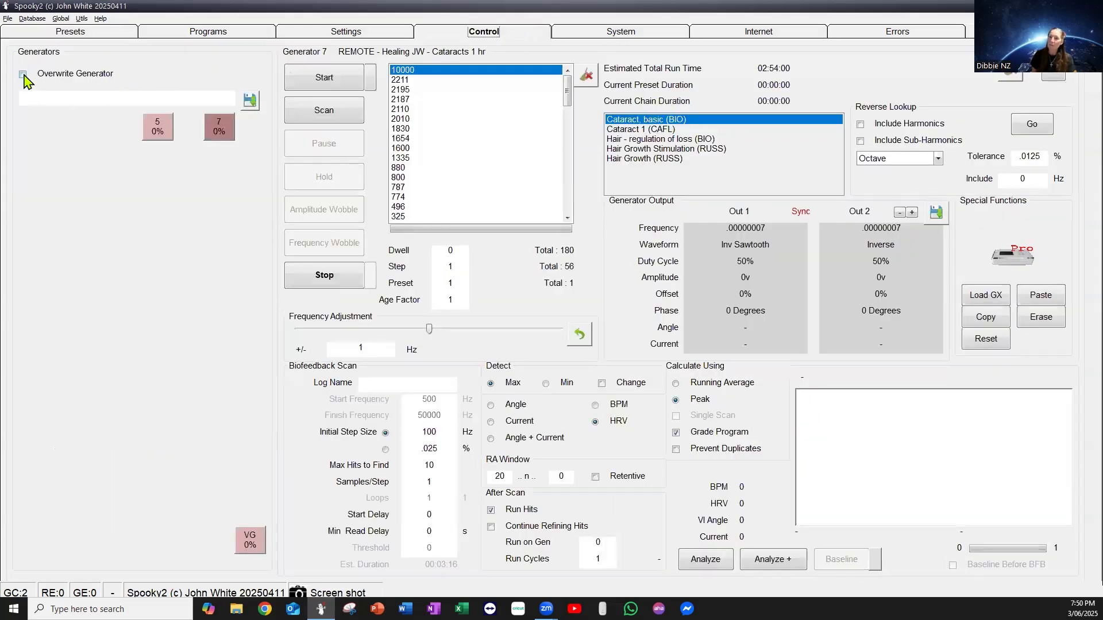
left_click(219, 126)
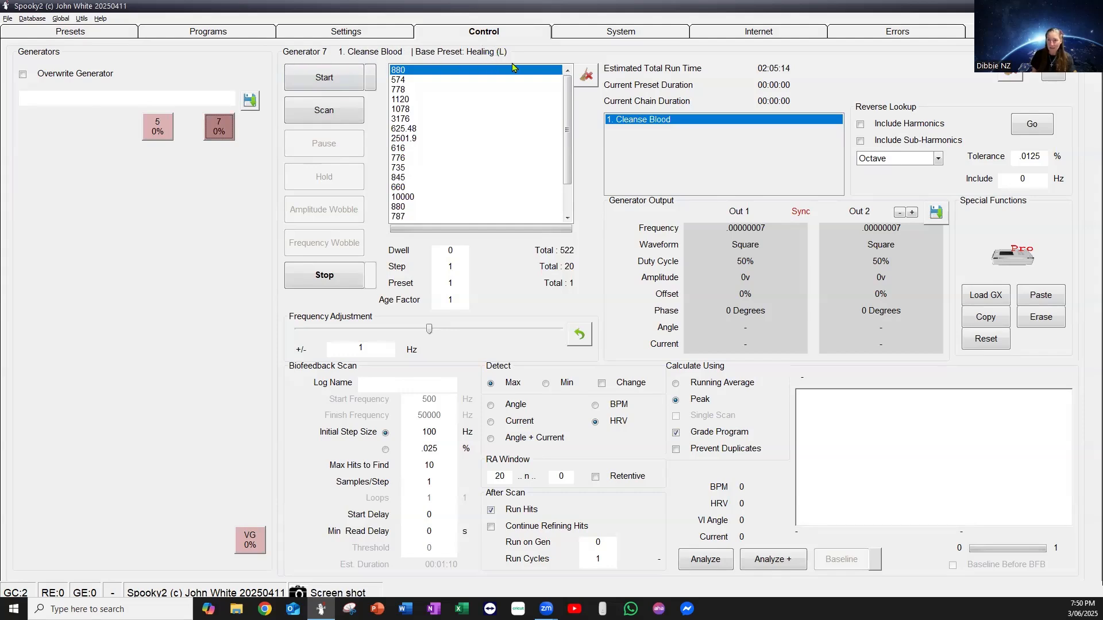
Store the loaded program on the GX generator in slot 01 under the name "LASER - Cleanse Blood" and save.
left_click(1000, 299)
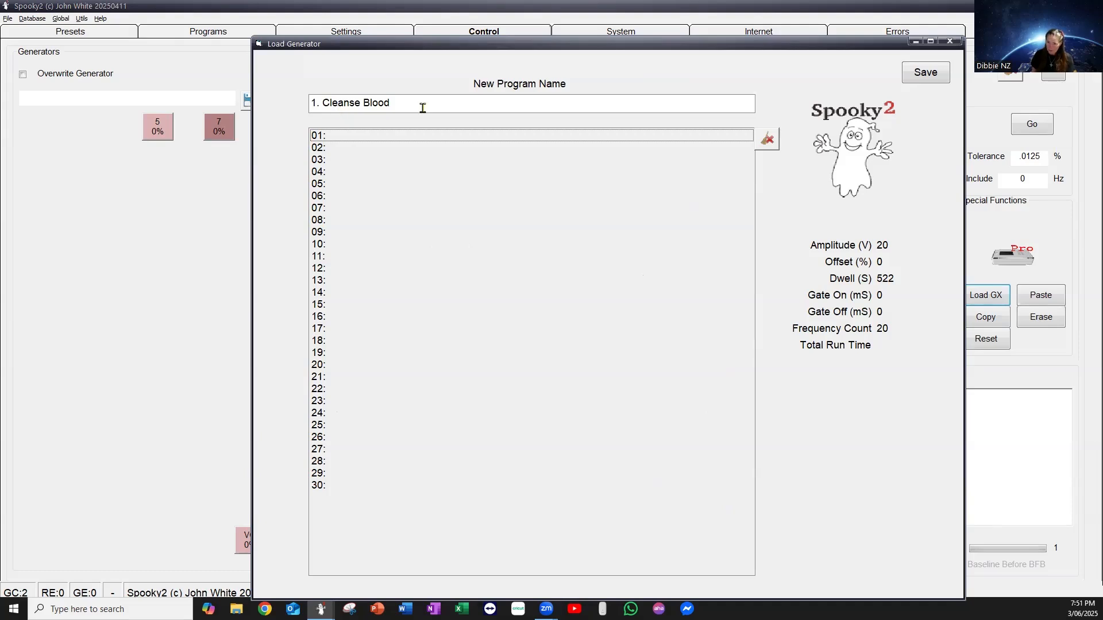
left_click_drag(322, 104, 298, 110)
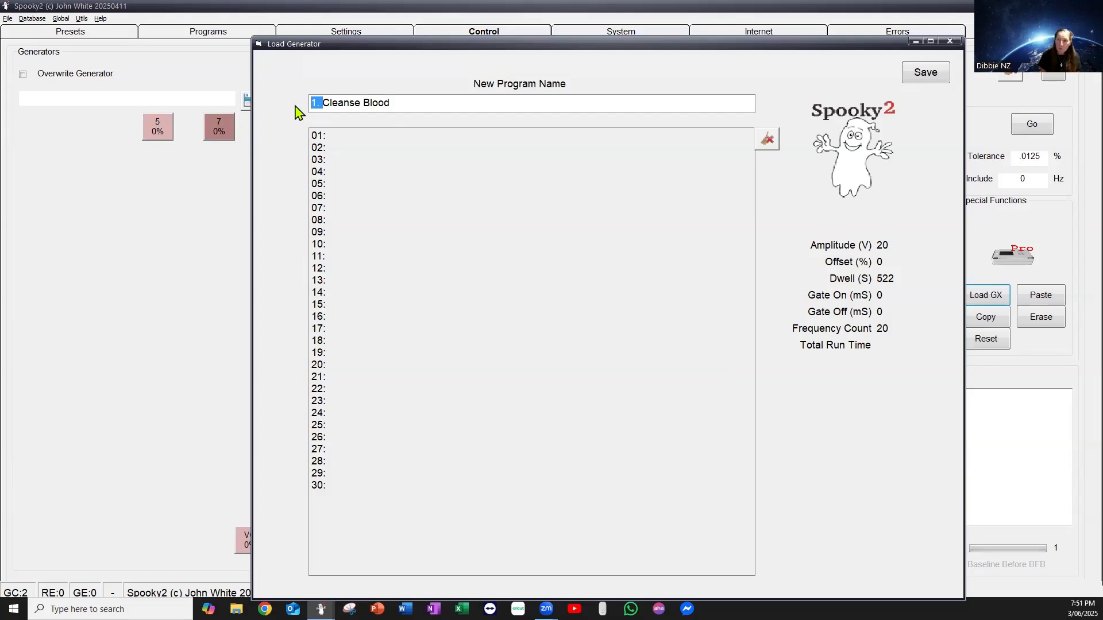
type("LASER")
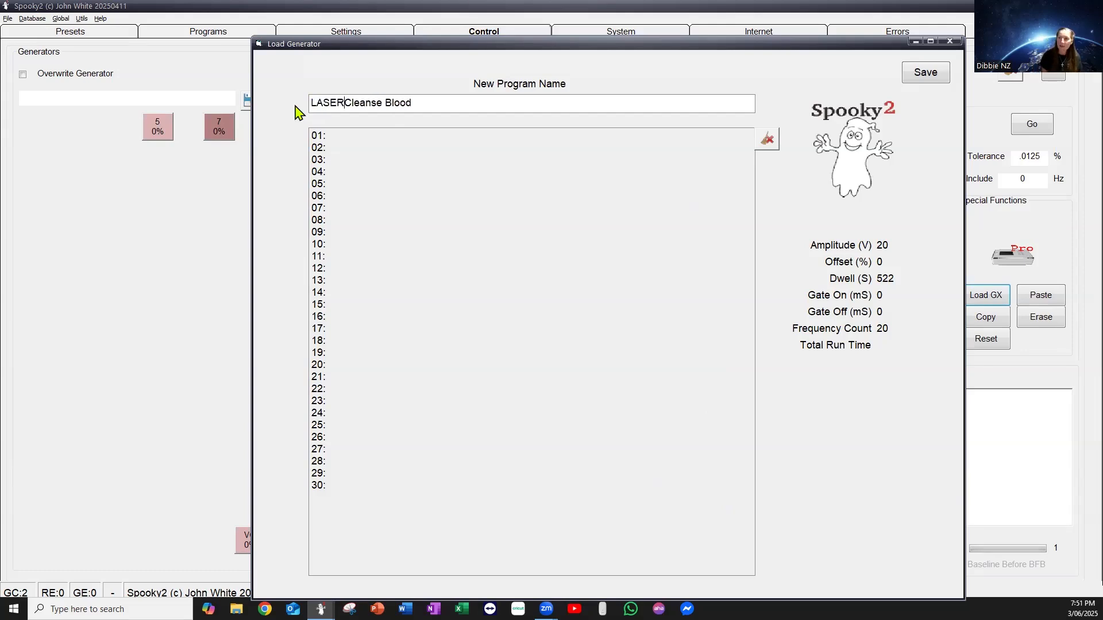
type(" -")
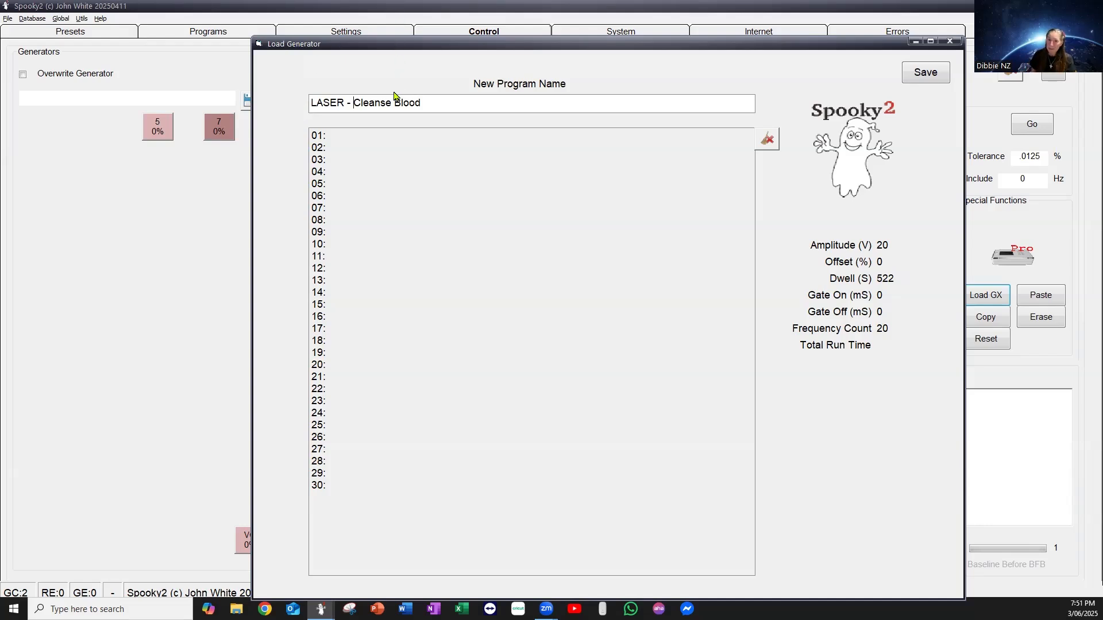
left_click(356, 138)
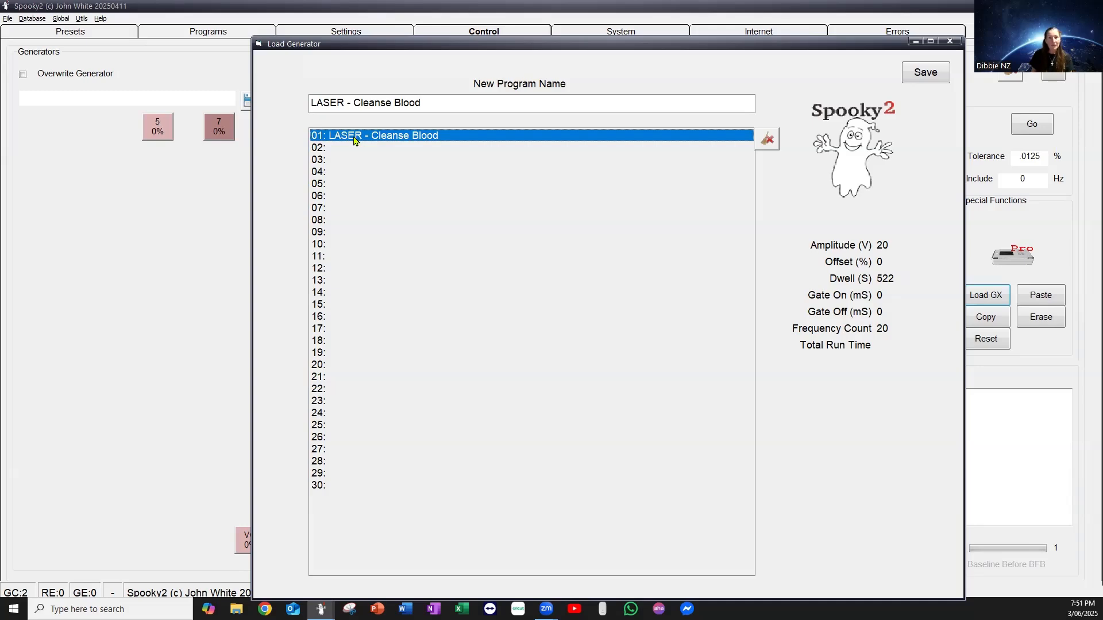
left_click(933, 75)
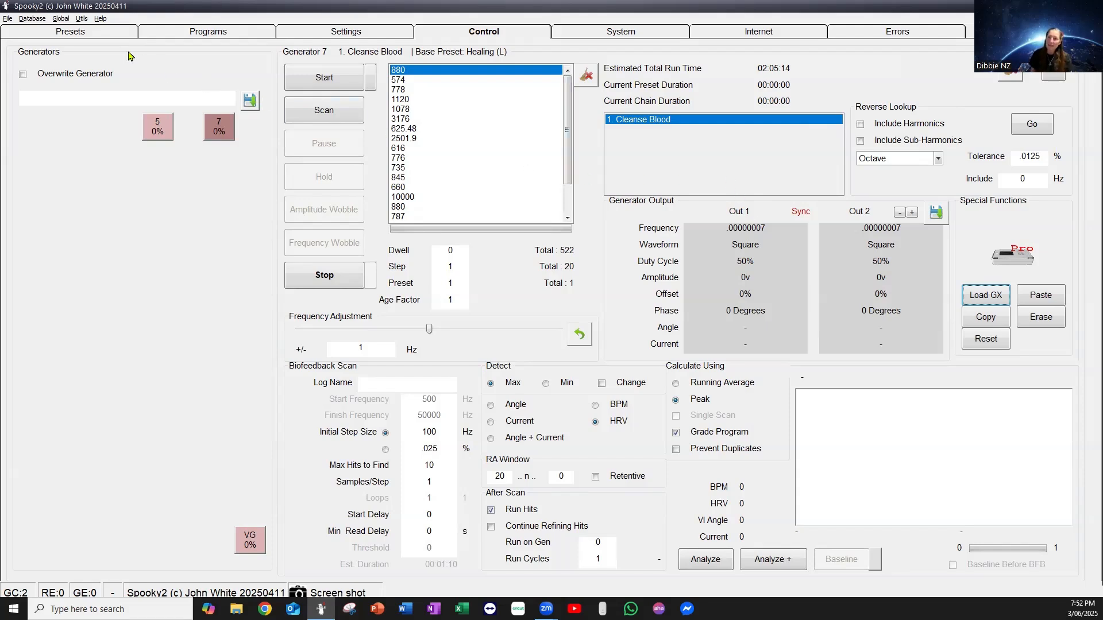
Choose the Spooky Scalar General (SS) - JW preset from the Scalar folder of the Shell (Empty) Presets.
left_click(70, 34)
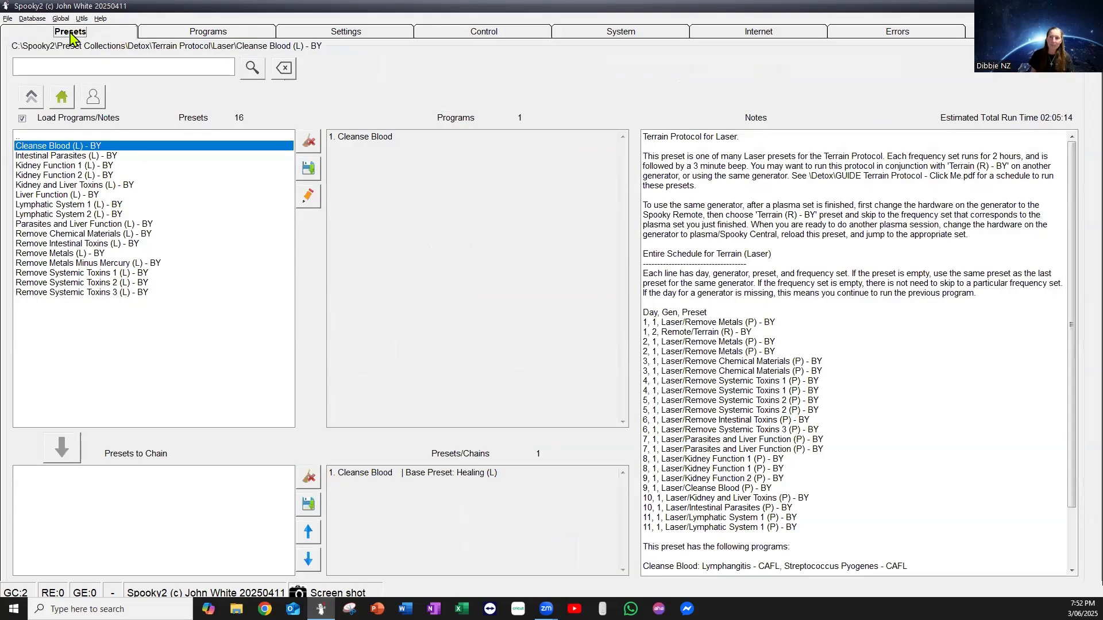
left_click(61, 98)
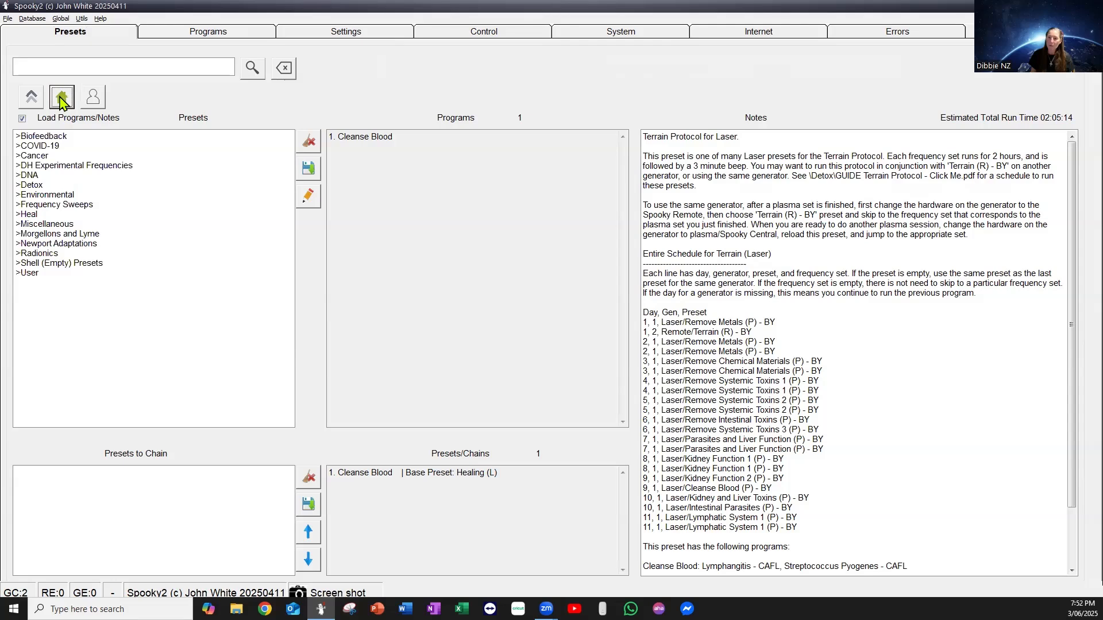
double_click(52, 264)
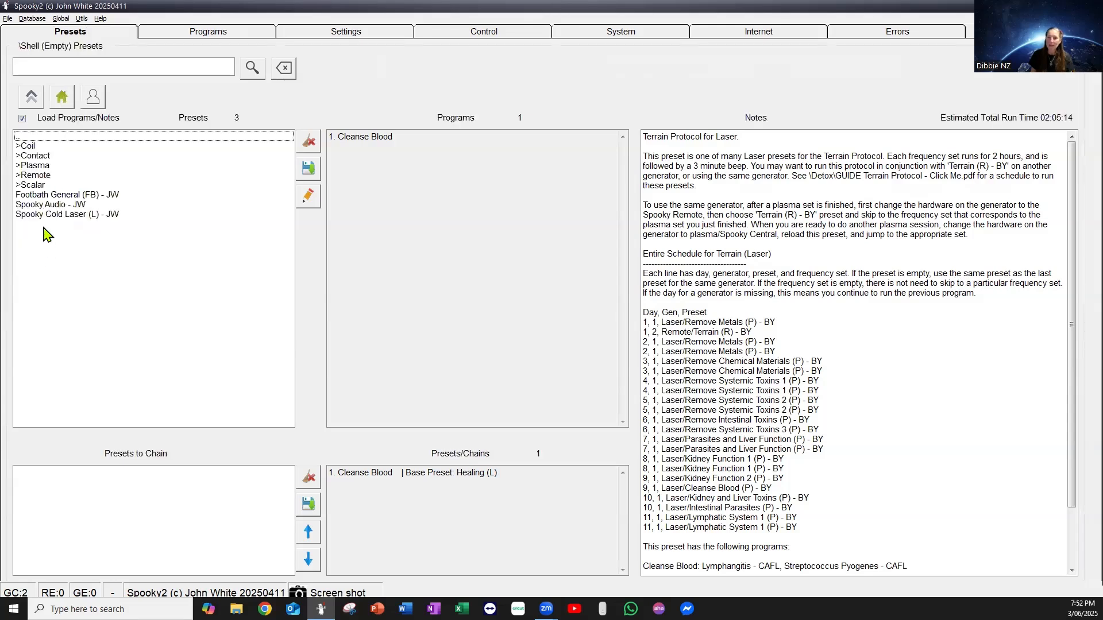
double_click(33, 185)
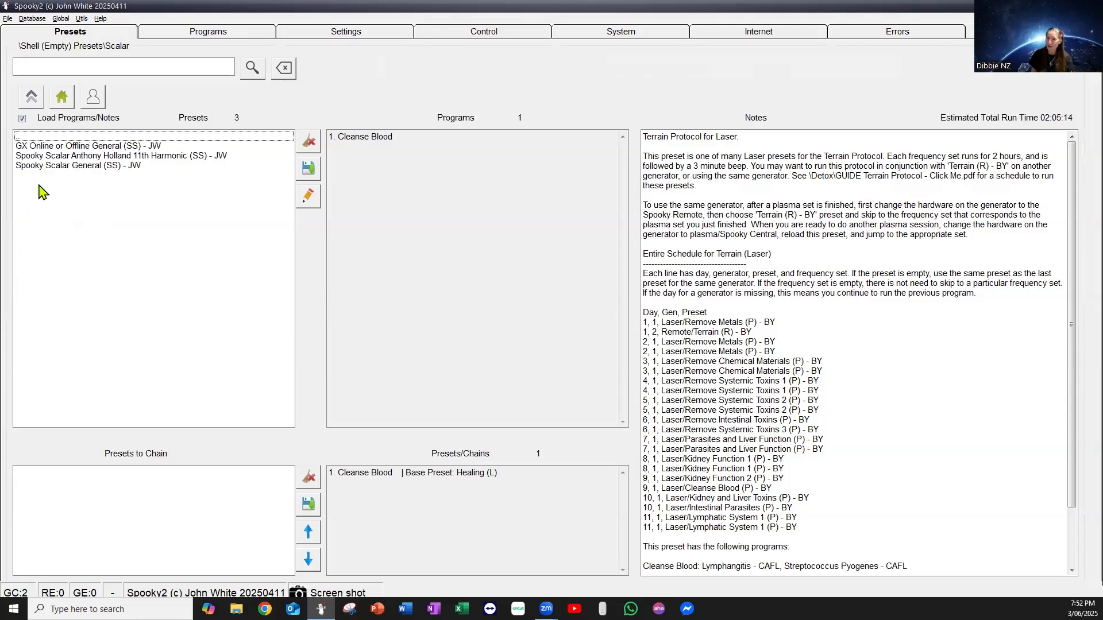
left_click(46, 166)
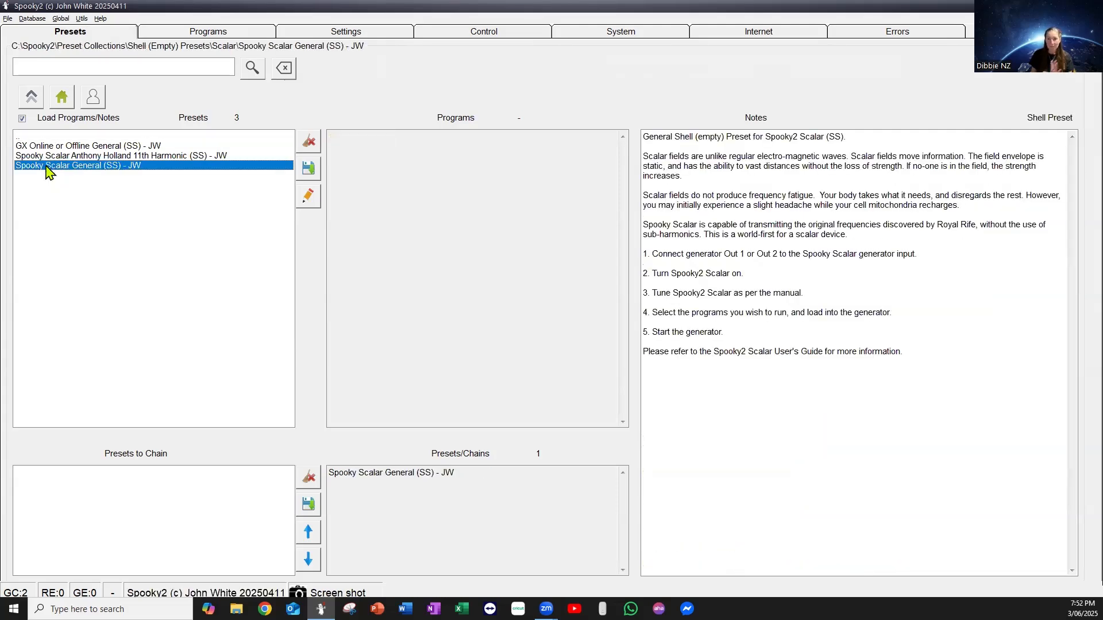
Find "conjunc" programs, add Conjunctivitis-2 (RUSS), Conjunctivitis (RUSS) and Conjunctivitis, of infectious aetiology (BIO), and load them into generator 7, overwriting its contents.
left_click(218, 36)
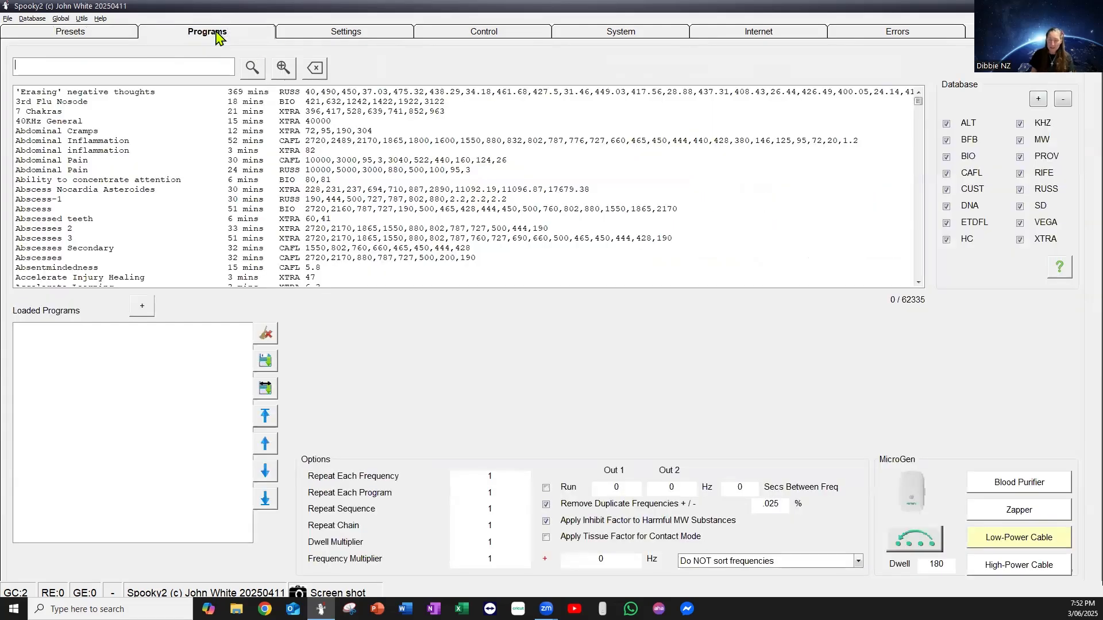
left_click(102, 67)
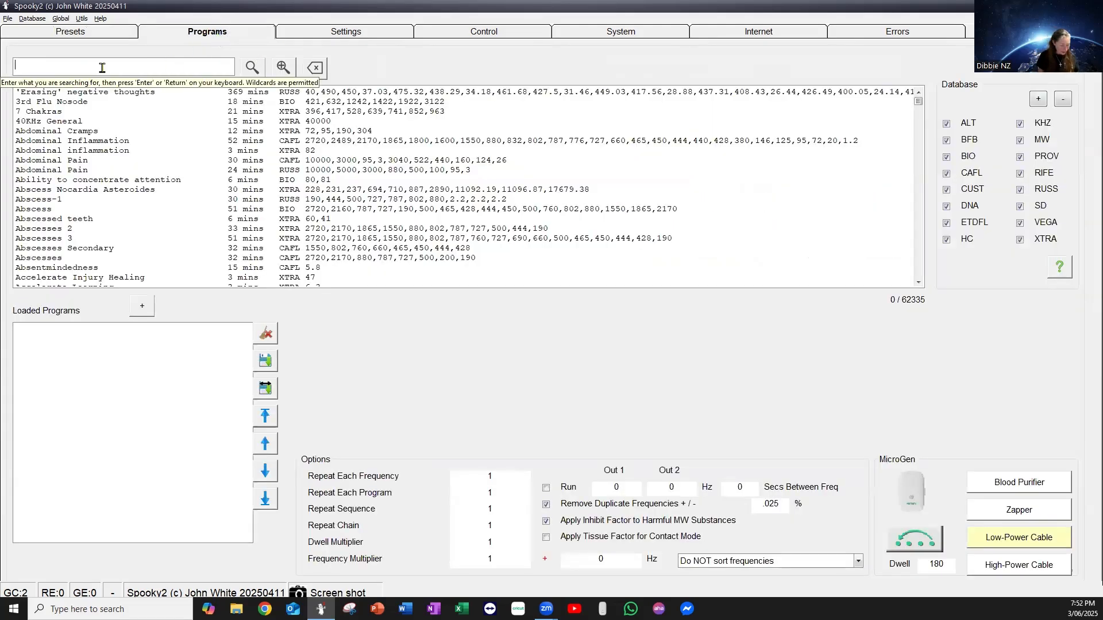
type("conjunc")
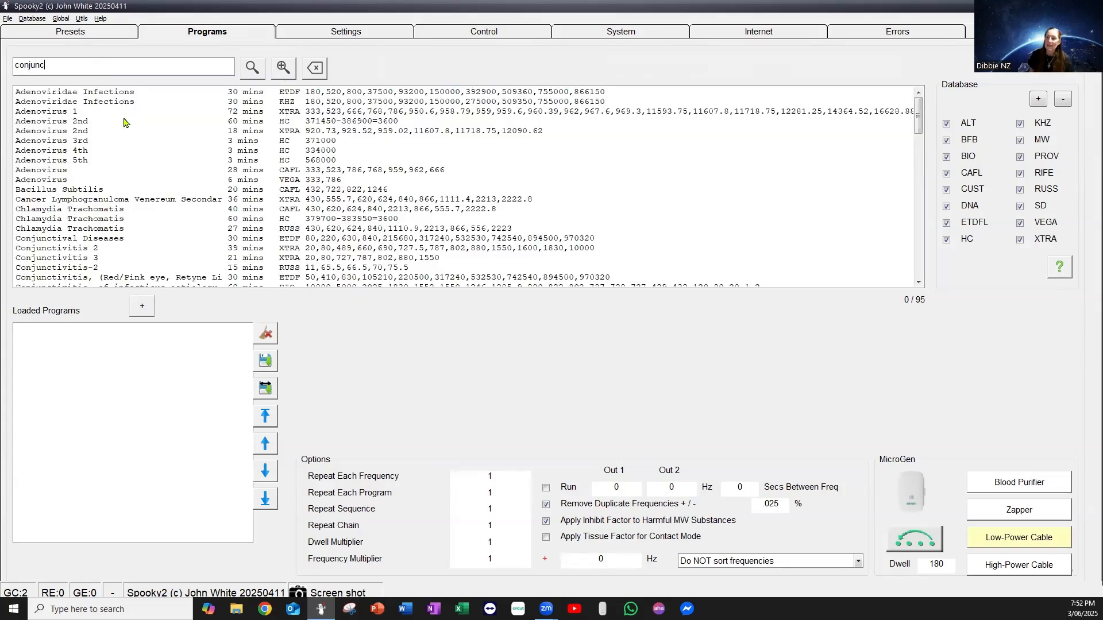
scroll(91, 145, "down", 3)
scroll(90, 145, "down", 1)
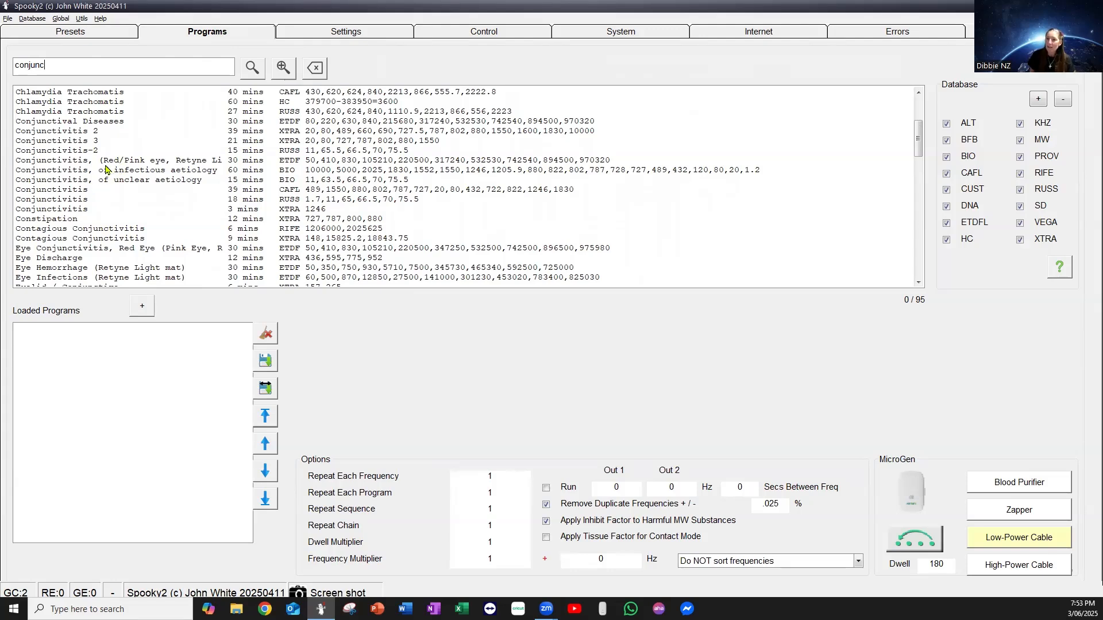
double_click(75, 153)
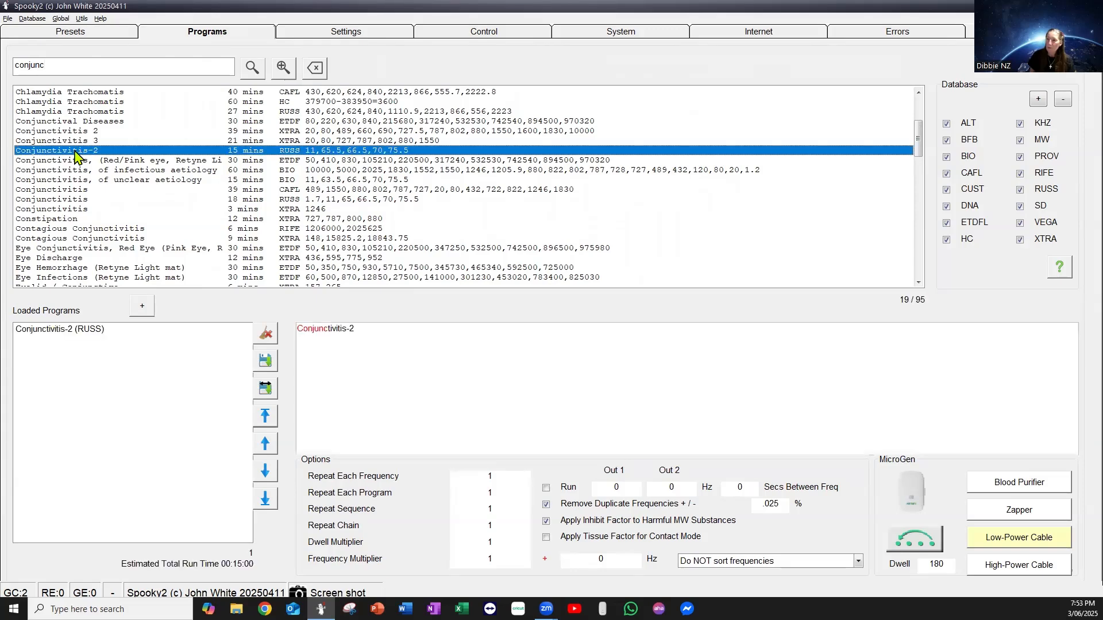
double_click(65, 199)
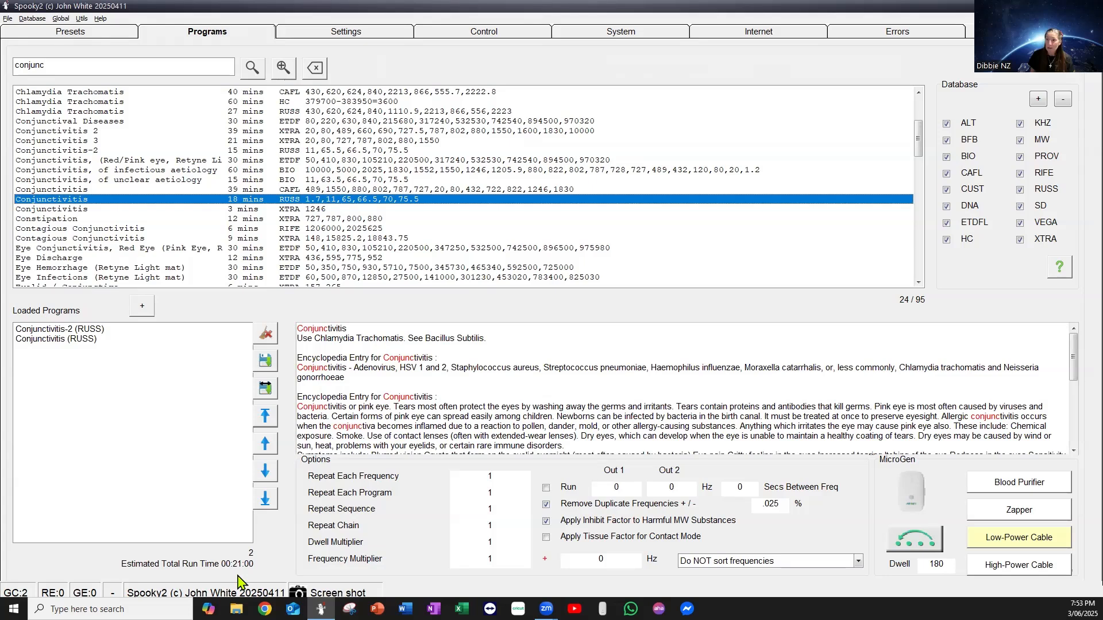
double_click(106, 170)
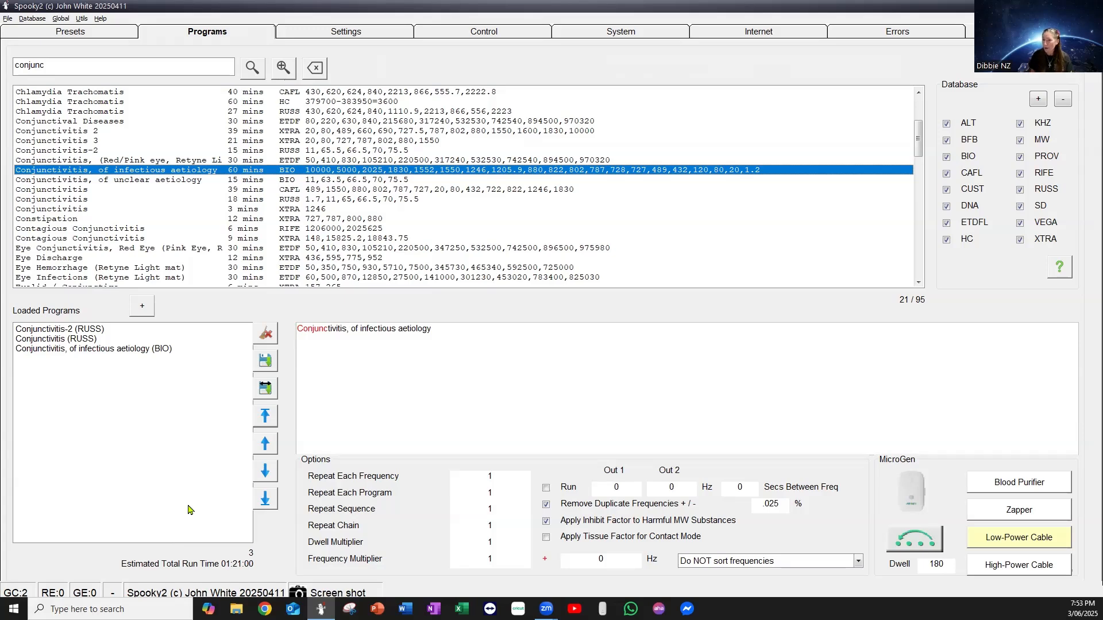
left_click(473, 34)
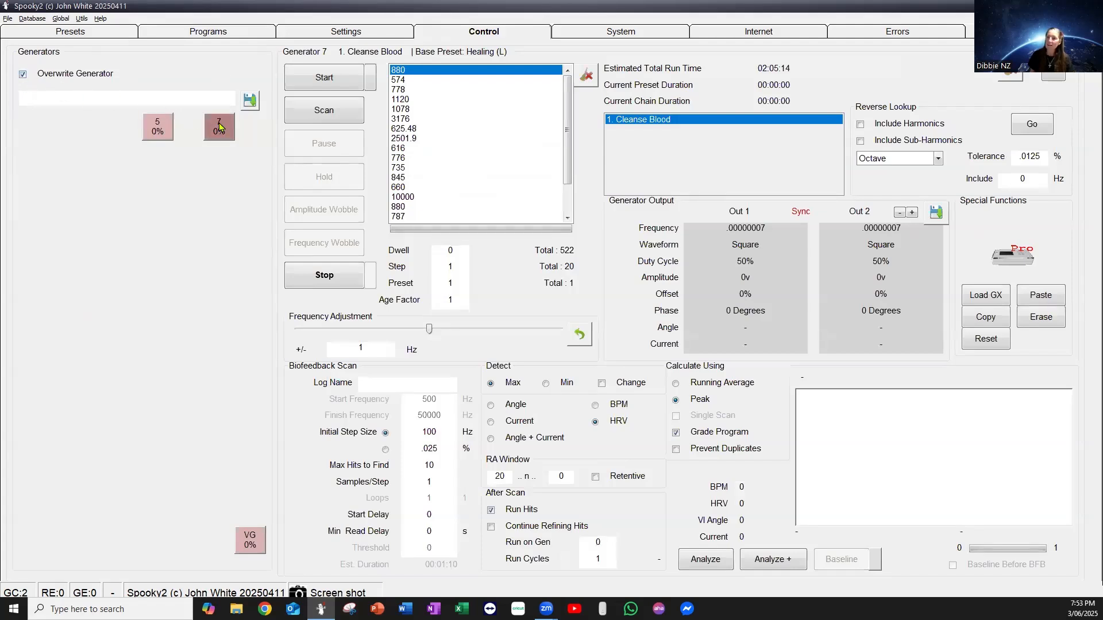
left_click(219, 123)
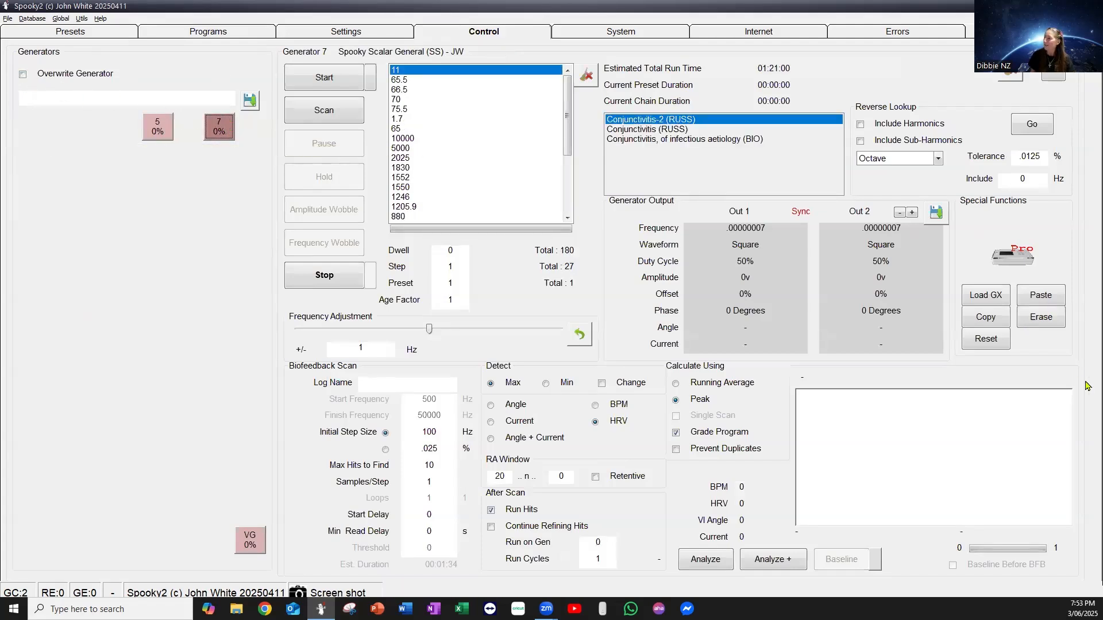
Store the loaded conjunctivitis programs on the GX generator in slot 02 under the name "SCALAR - Conjunctivitis" and save.
left_click(994, 299)
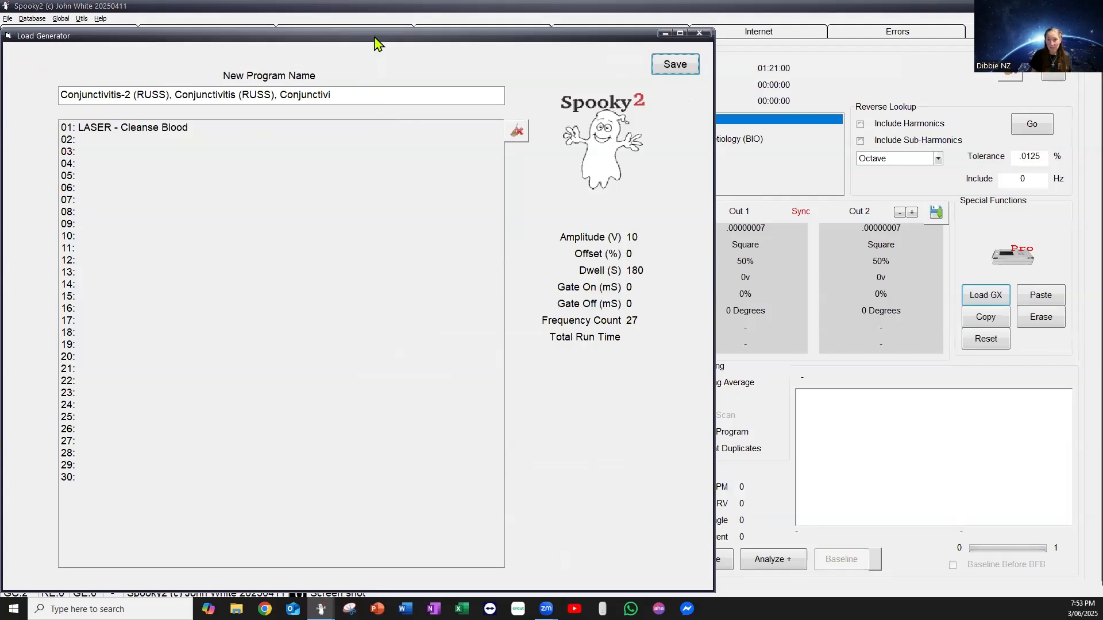
left_click_drag(374, 44, 610, 35)
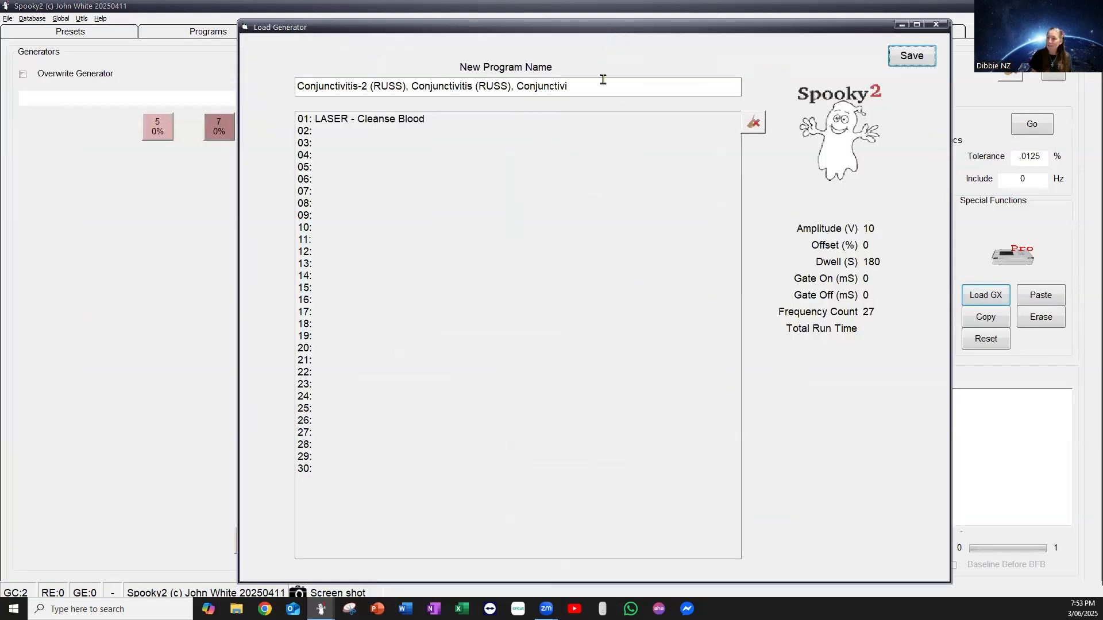
left_click_drag(595, 88, 209, 87)
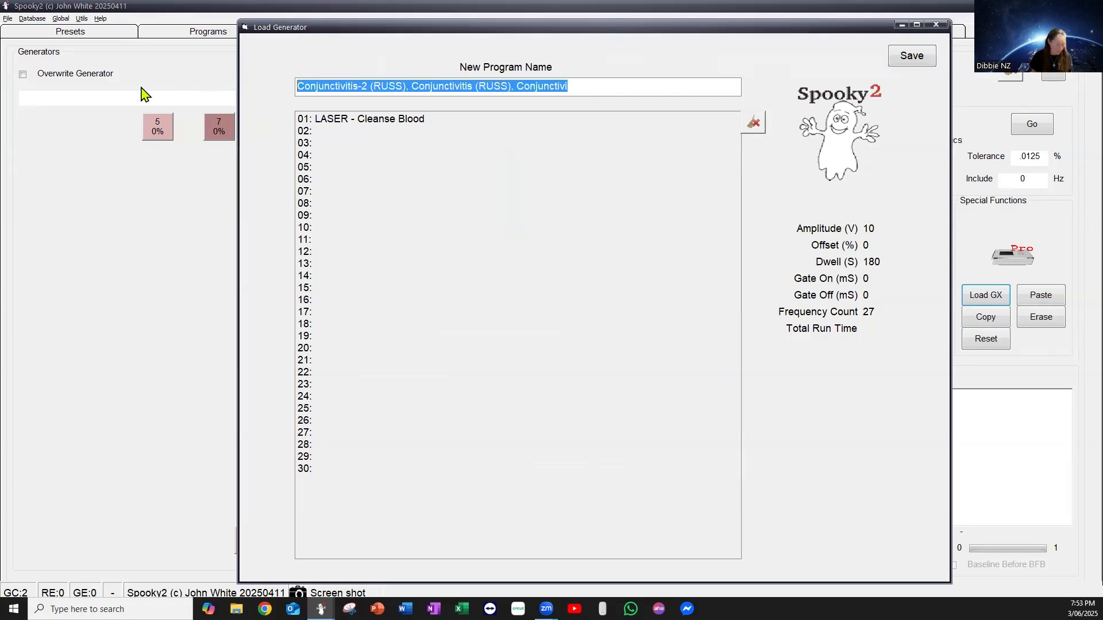
type("SCALA")
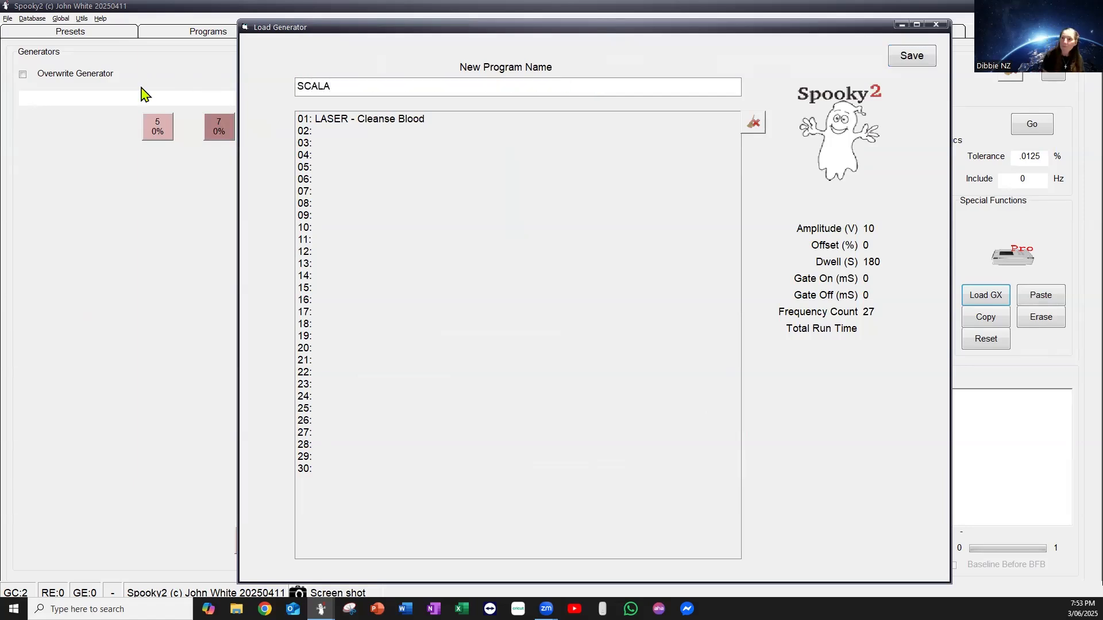
type("R -")
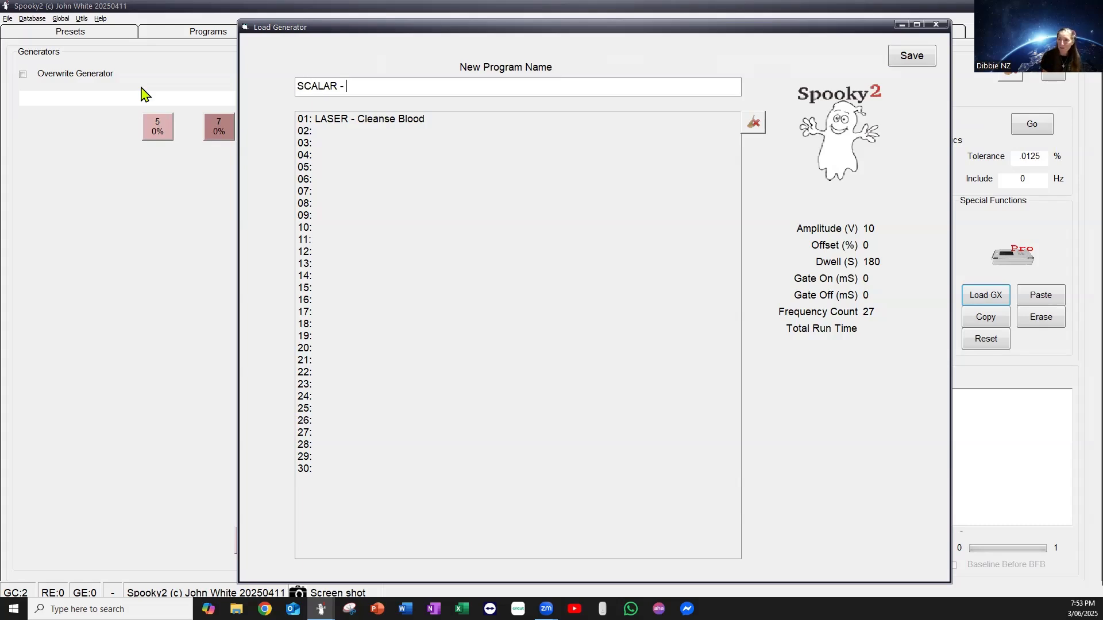
type("Conjun")
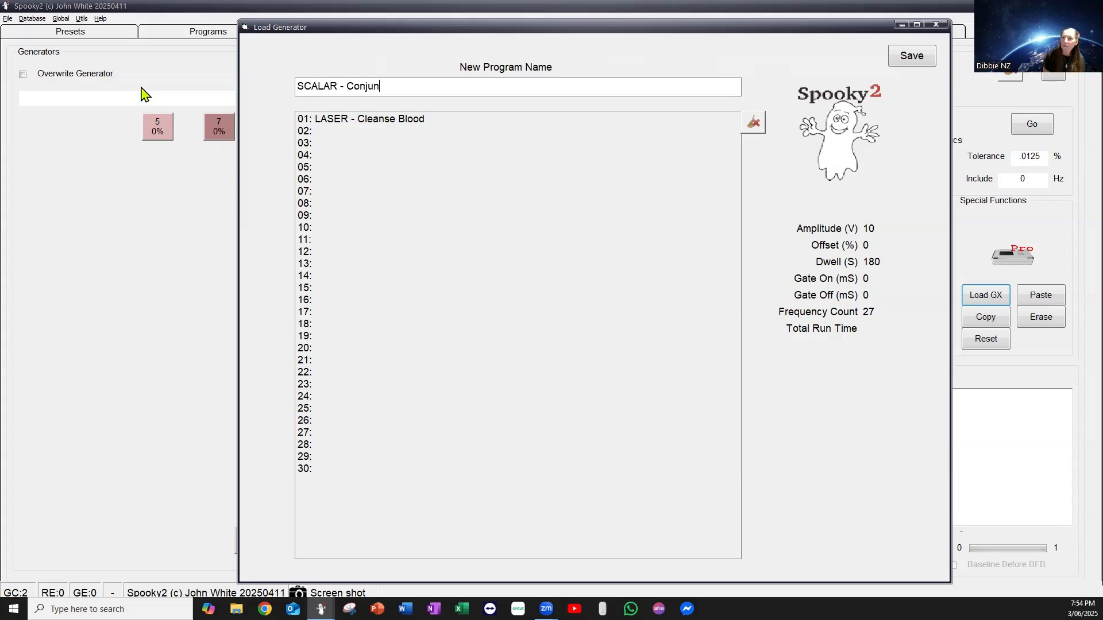
type("ctib")
key("BackSpace")
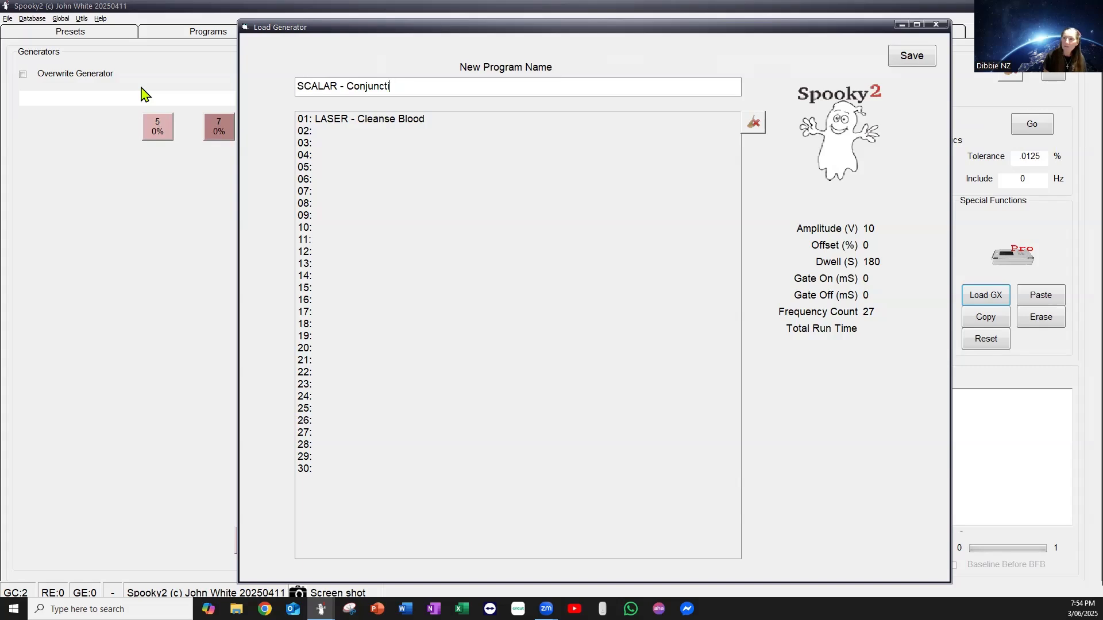
type("vitis")
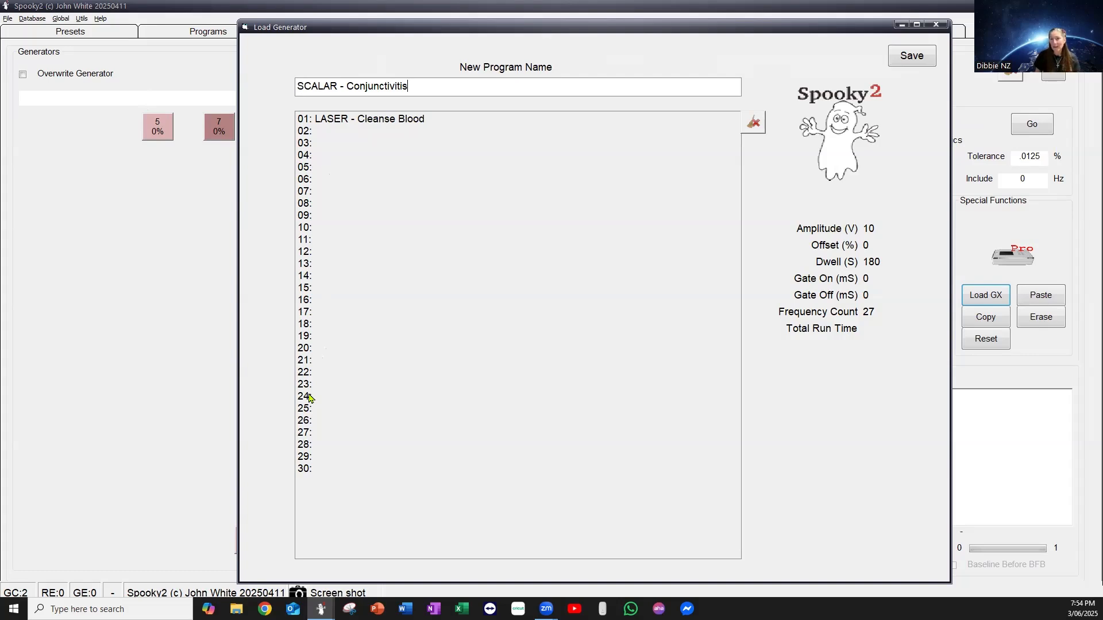
left_click(329, 136)
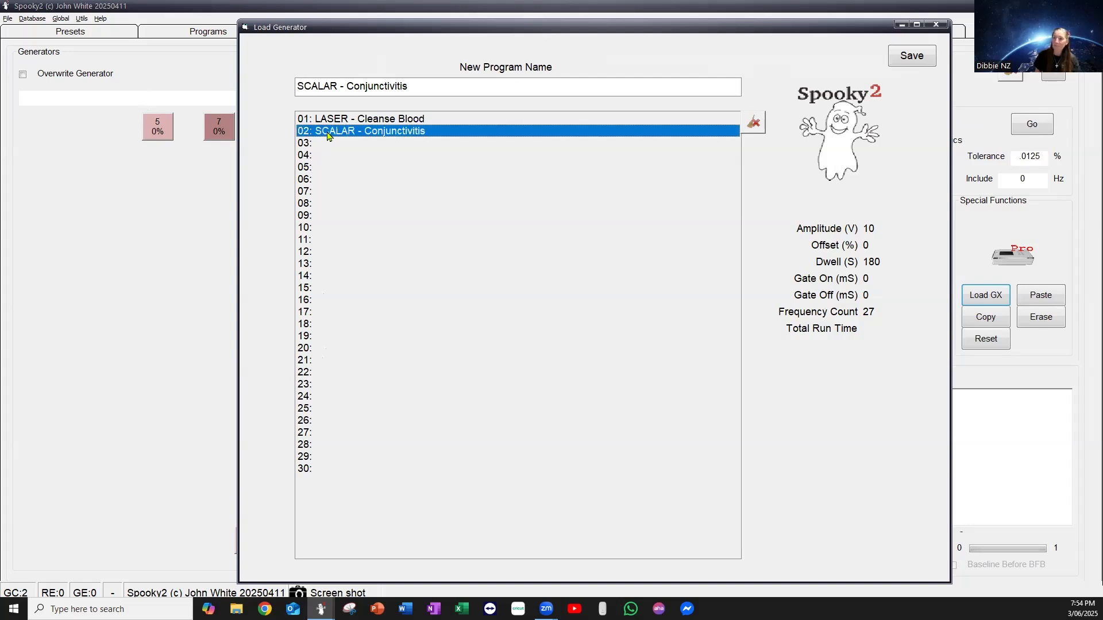
left_click(913, 57)
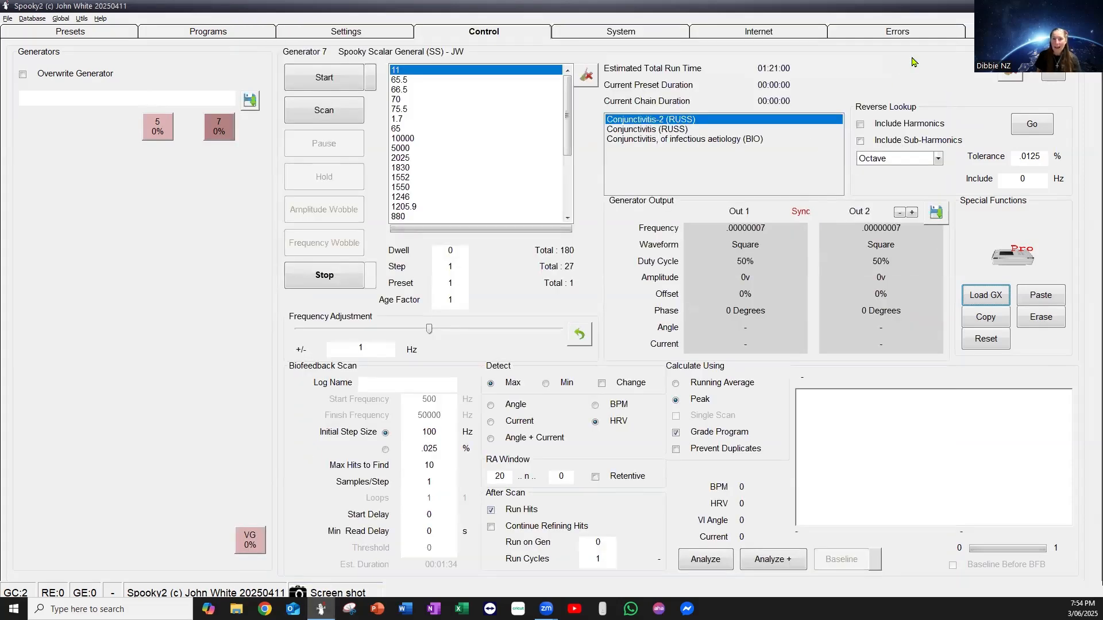